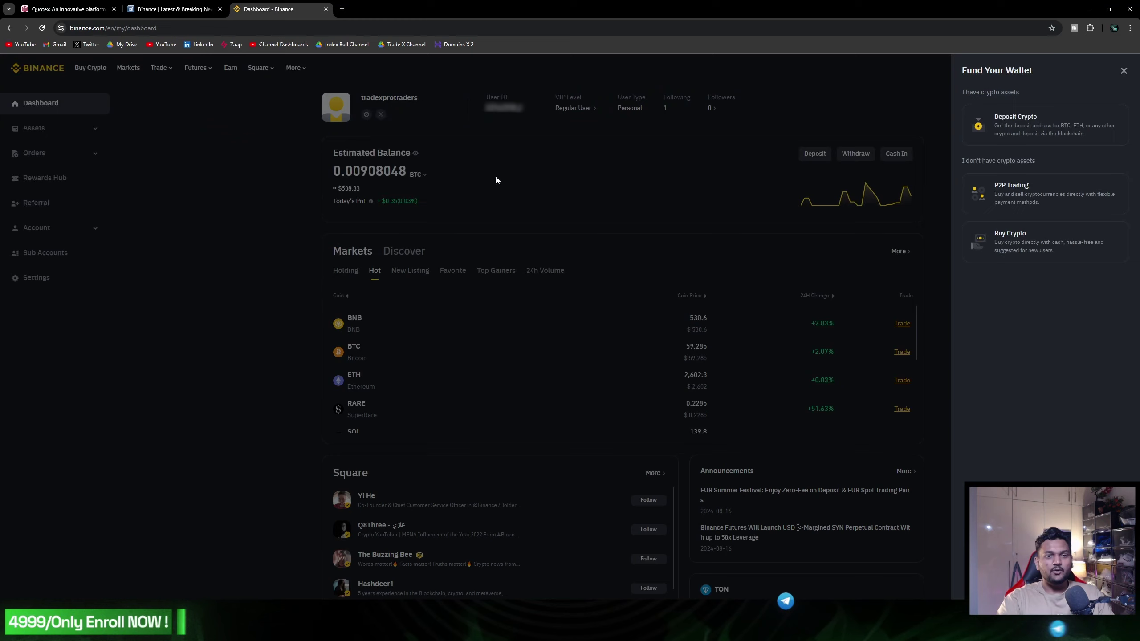
# Step: Close the Fund Your Wallet panel and clear the accidental text selection
pyautogui.click(279, 136)
pyautogui.moveTo(247, 82)
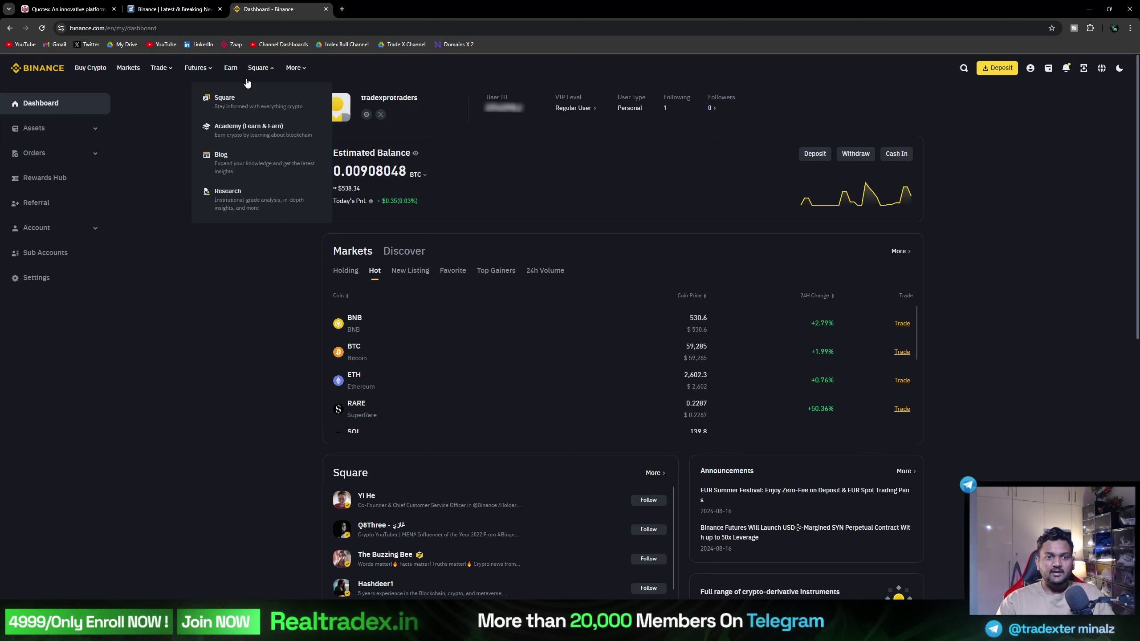
pyautogui.click(171, 235)
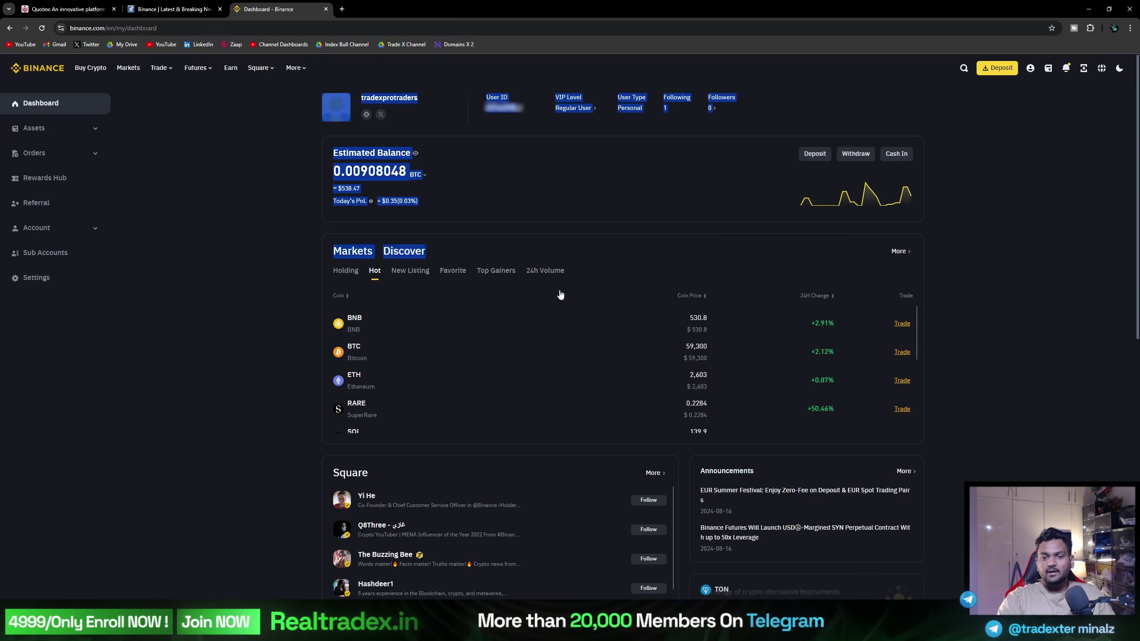
# Step: Select all page text, clear the selection, then switch to the Quotex NZD/CAD (OTC) chart
pyautogui.hotkey('ctrl', 'a')
pyautogui.click(504, 250)
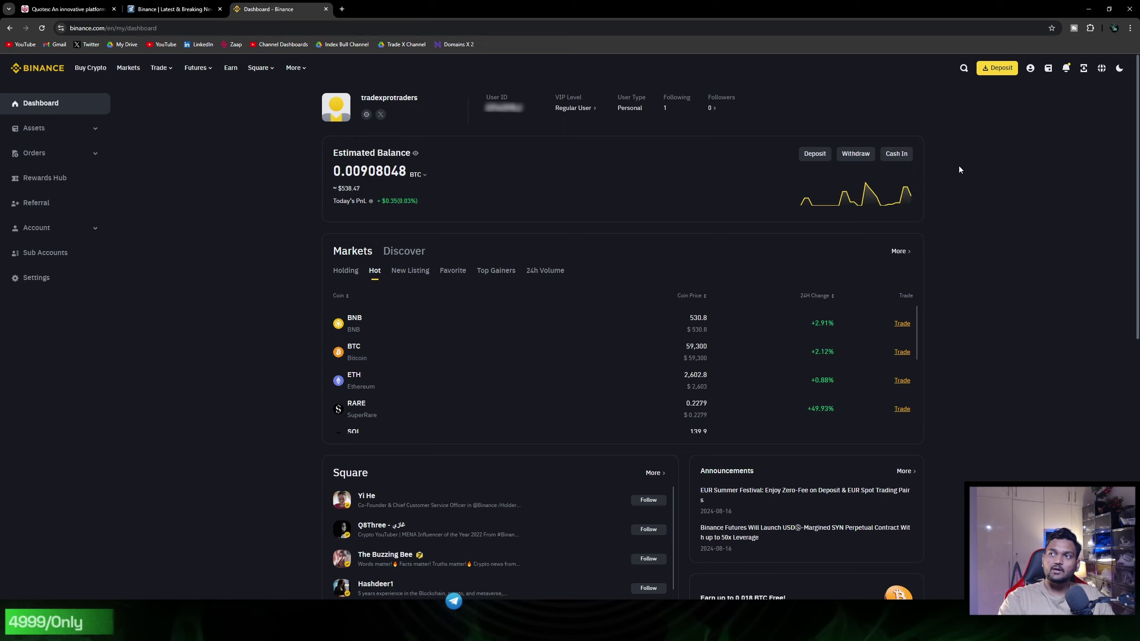
pyautogui.click(67, 9)
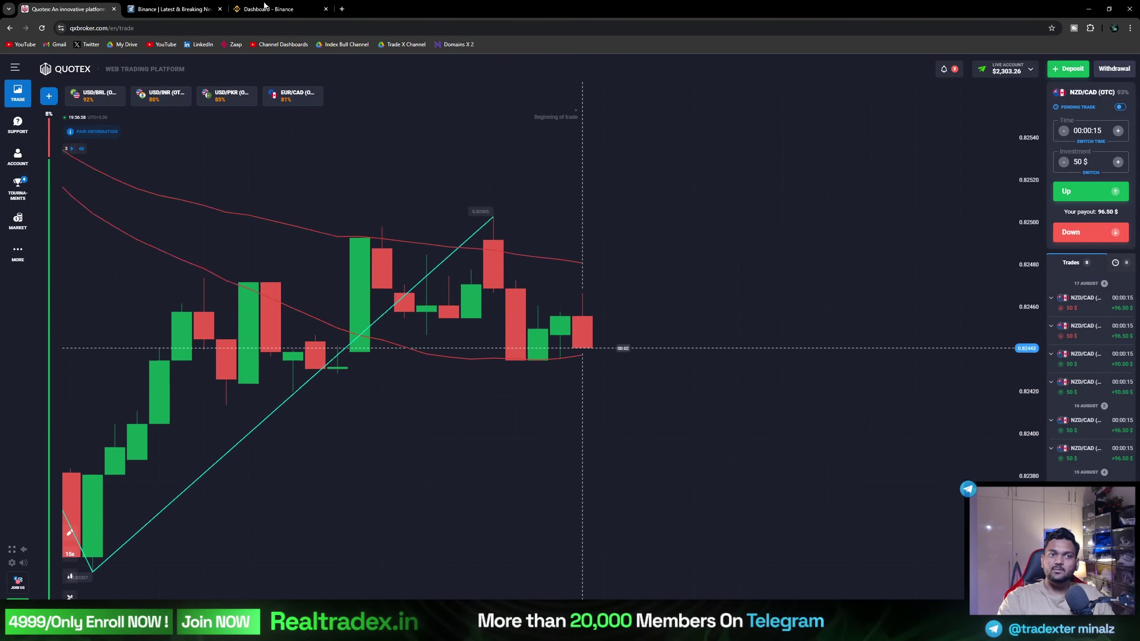
# Step: Return to the Binance dashboard, select the user ID text, and reopen Fund Your Wallet via Deposit
pyautogui.click(265, 8)
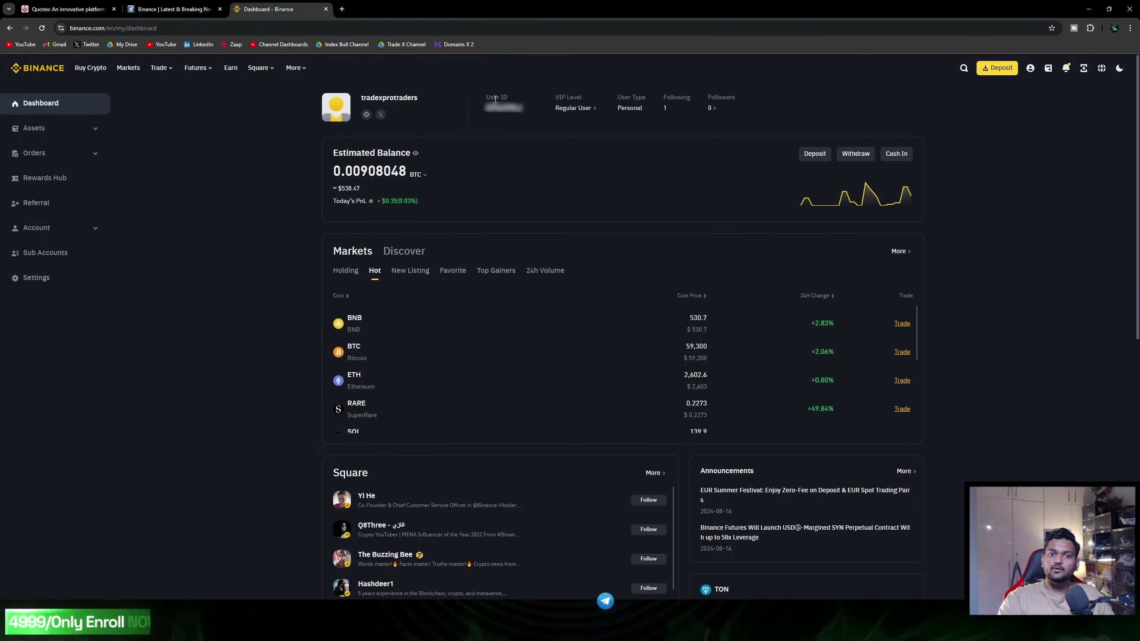
pyautogui.moveTo(485, 107); pyautogui.dragTo(547, 116)
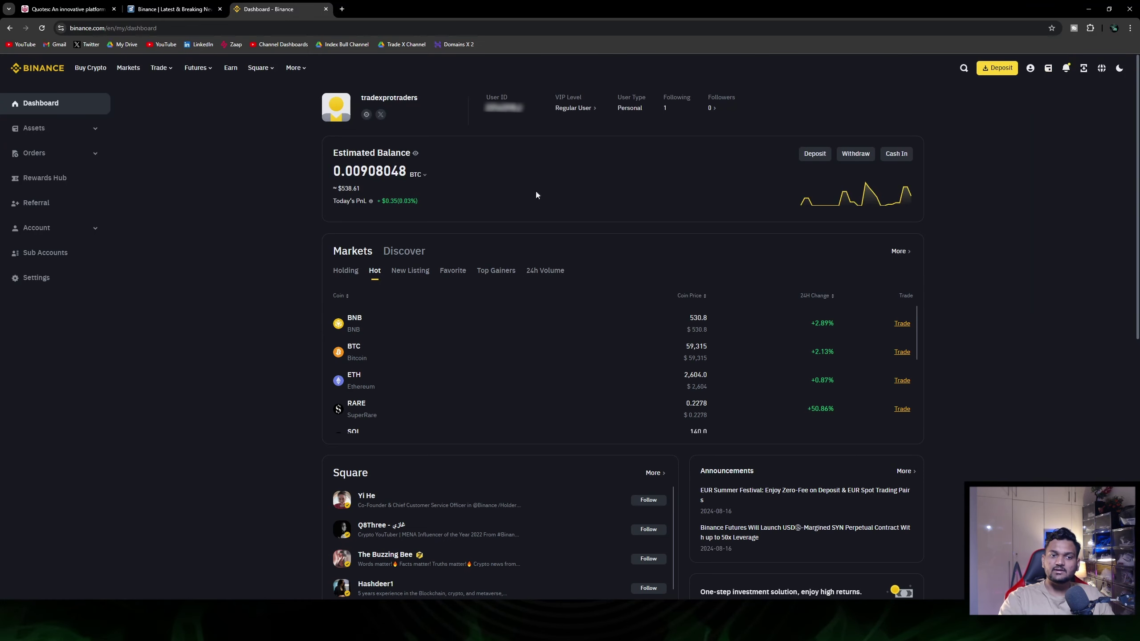
pyautogui.click(995, 68)
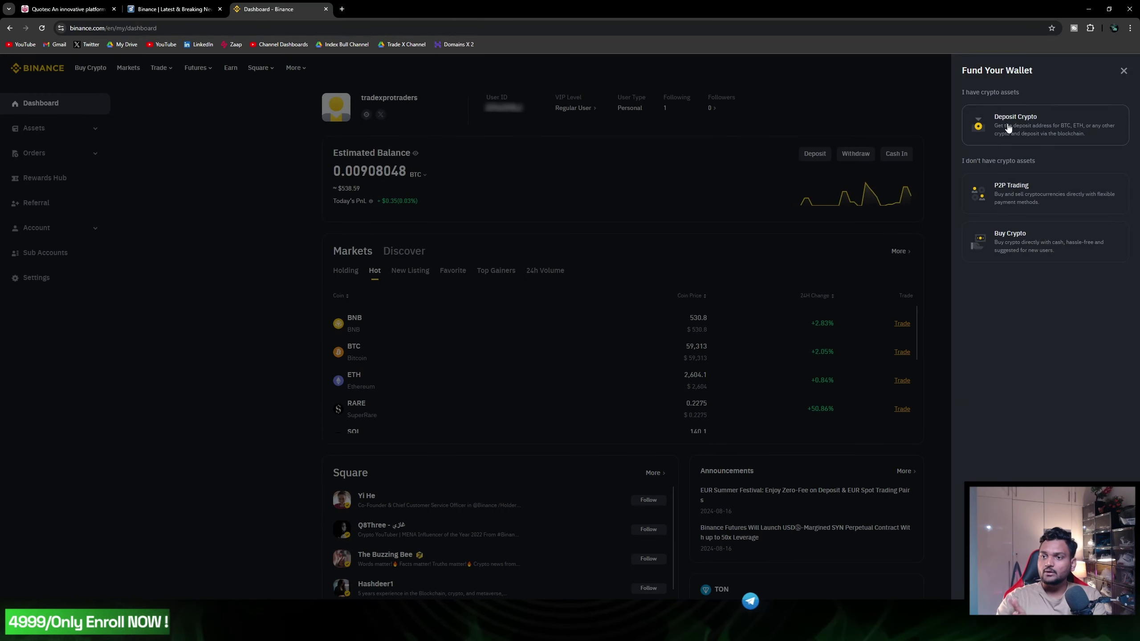
# Step: On Deposit Crypto, select USDT on the TRX Tron (TRC20) network to show its deposit address
pyautogui.click(1008, 127)
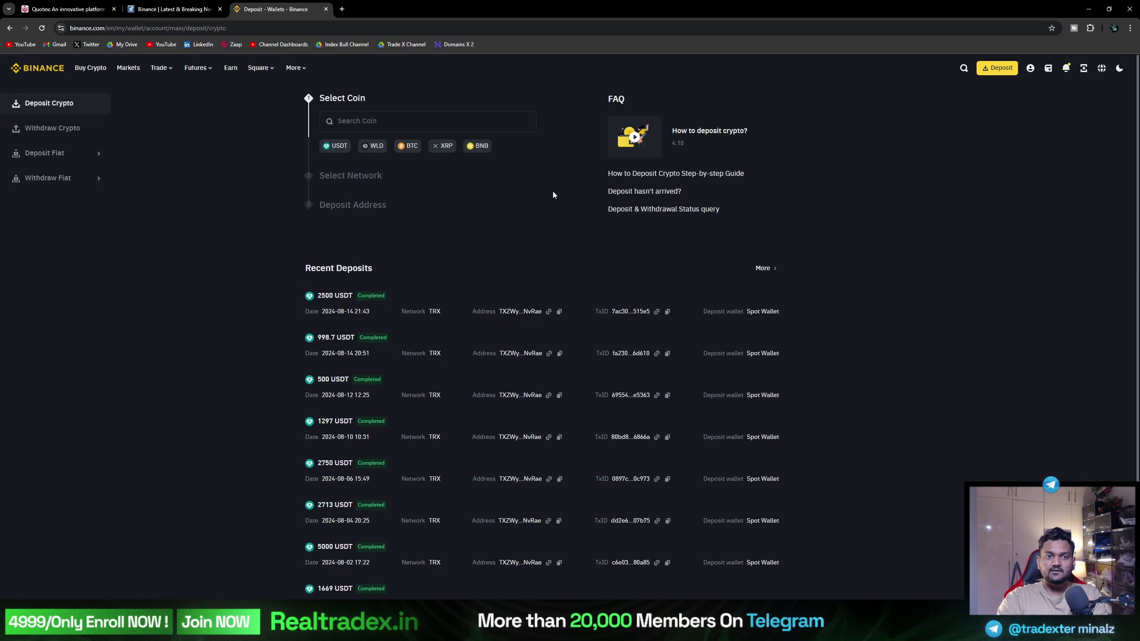
pyautogui.click(337, 147)
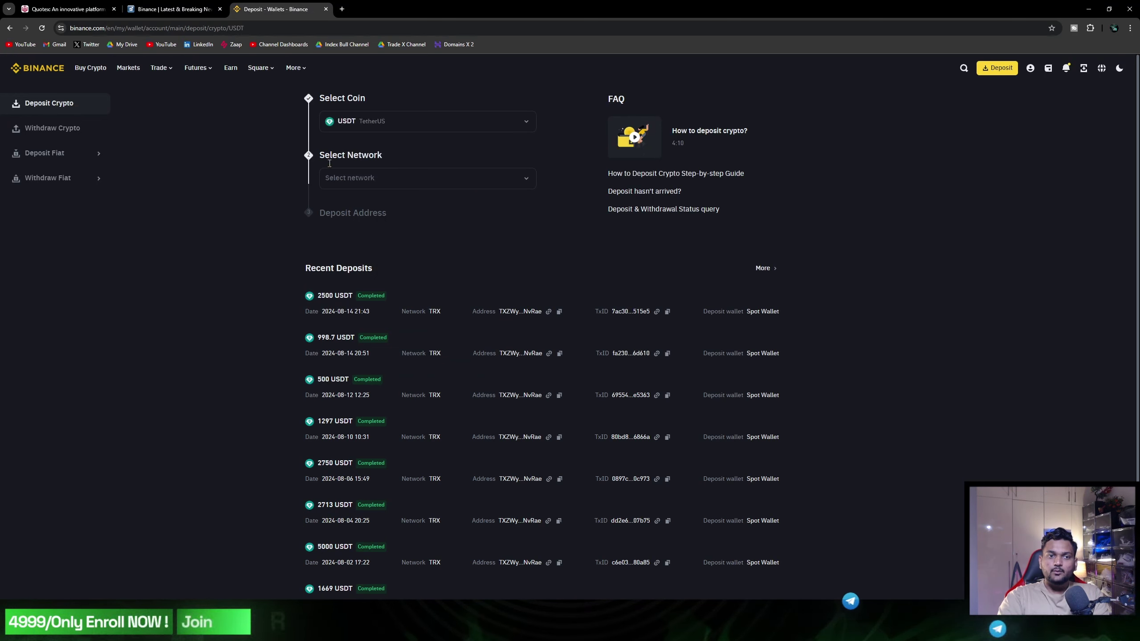
pyautogui.click(369, 180)
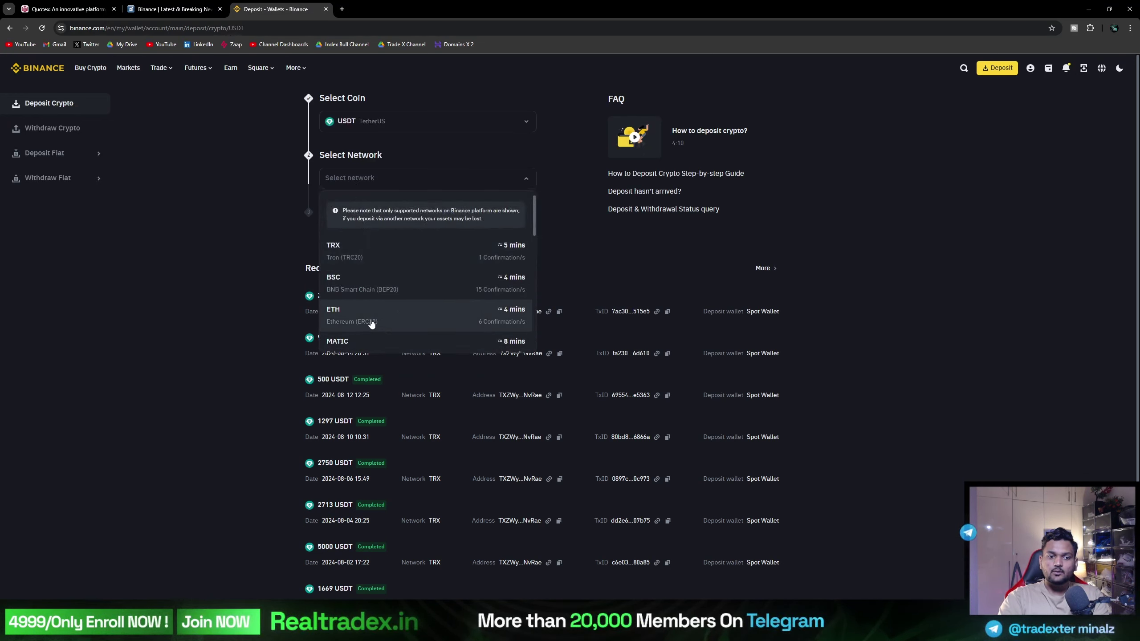
pyautogui.scroll(-3, 375, 323)
pyautogui.scroll(-6, 378, 322)
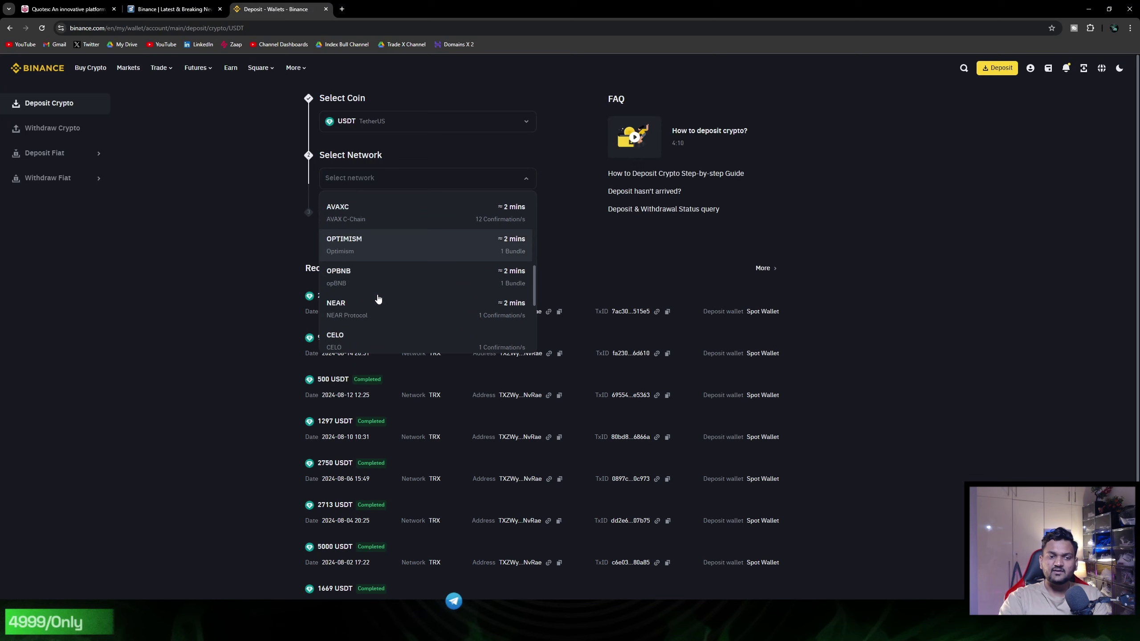
pyautogui.scroll(-3, 378, 296)
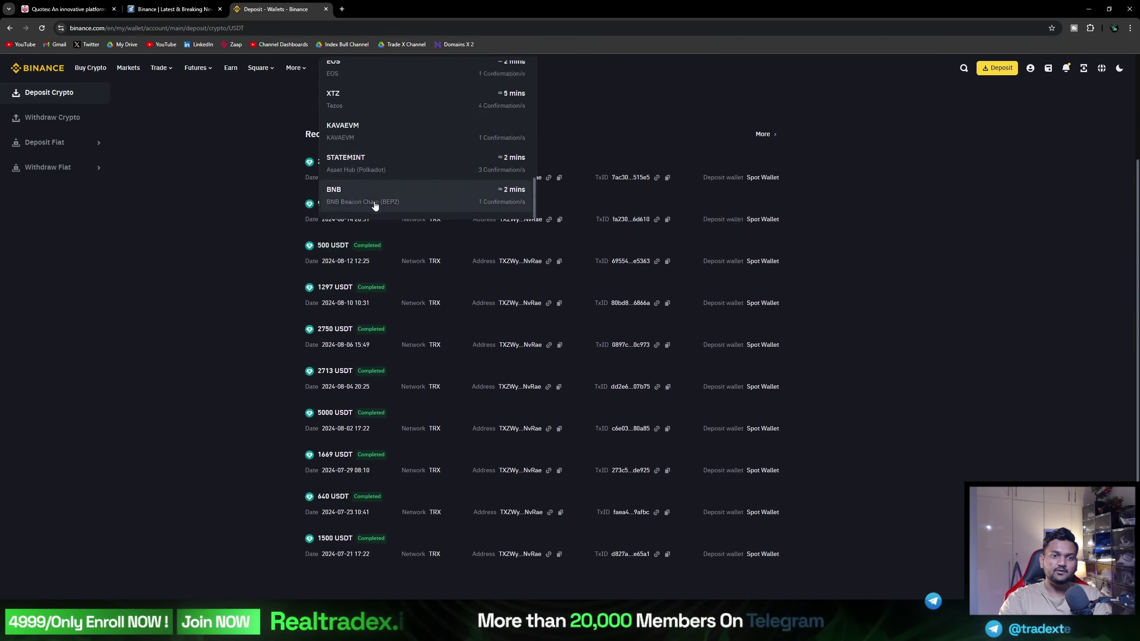
pyautogui.scroll(8, 374, 204)
pyautogui.scroll(3, 370, 208)
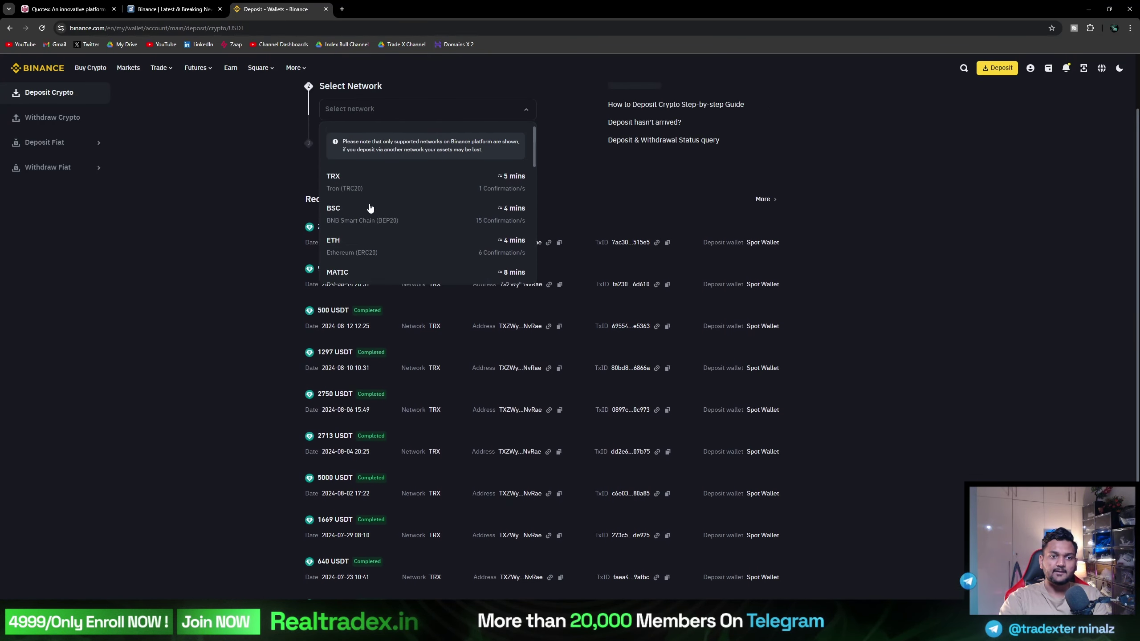
pyautogui.click(373, 180)
pyautogui.scroll(2, 443, 231)
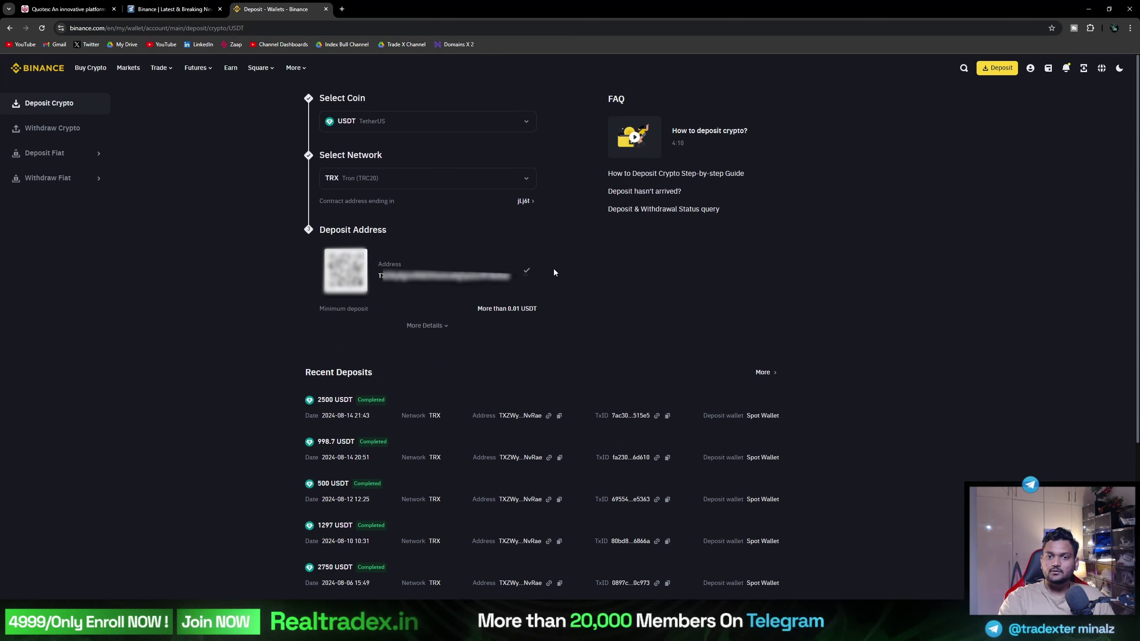
# Step: Dismiss the browser page menu, re-select USDT as the deposit coin, and browse the network list
pyautogui.rightClick(849, 198)
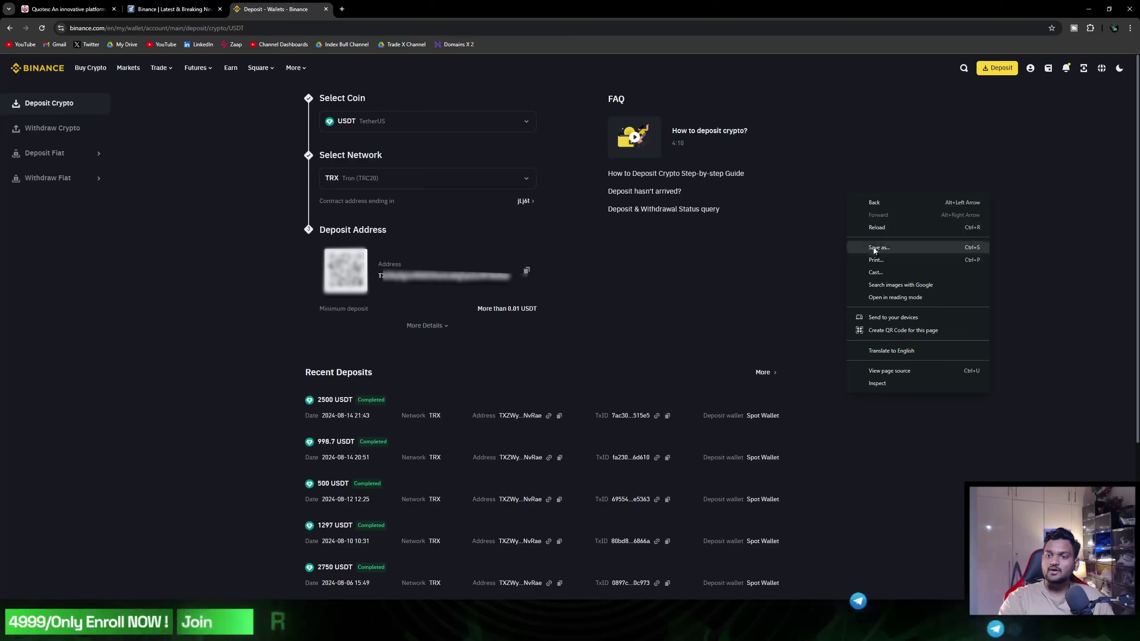
pyautogui.click(802, 282)
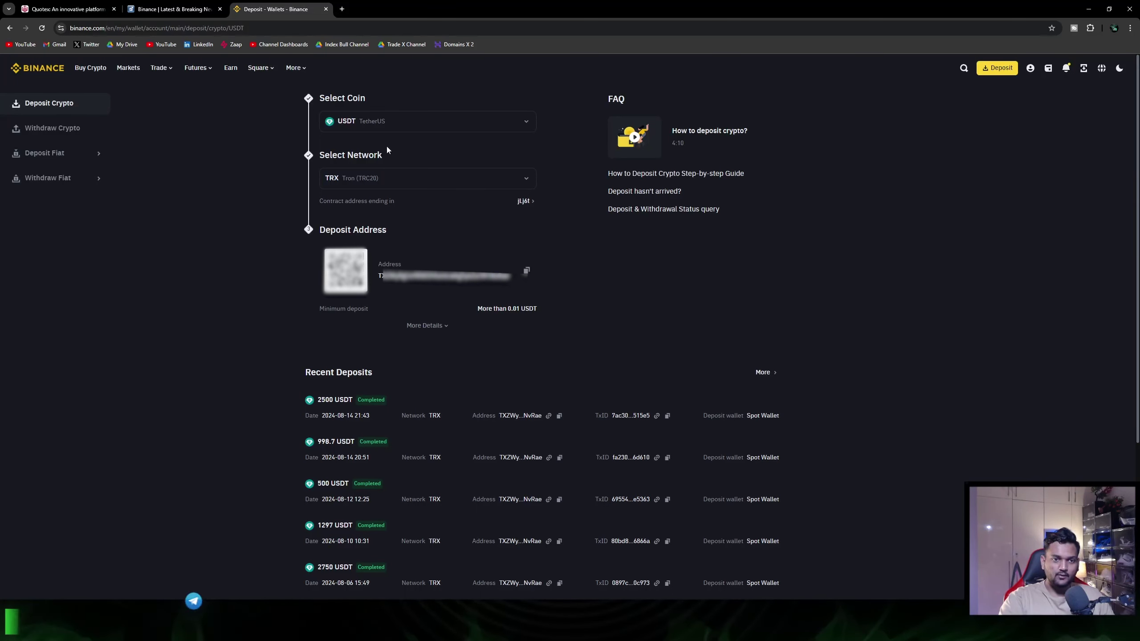
pyautogui.click(388, 127)
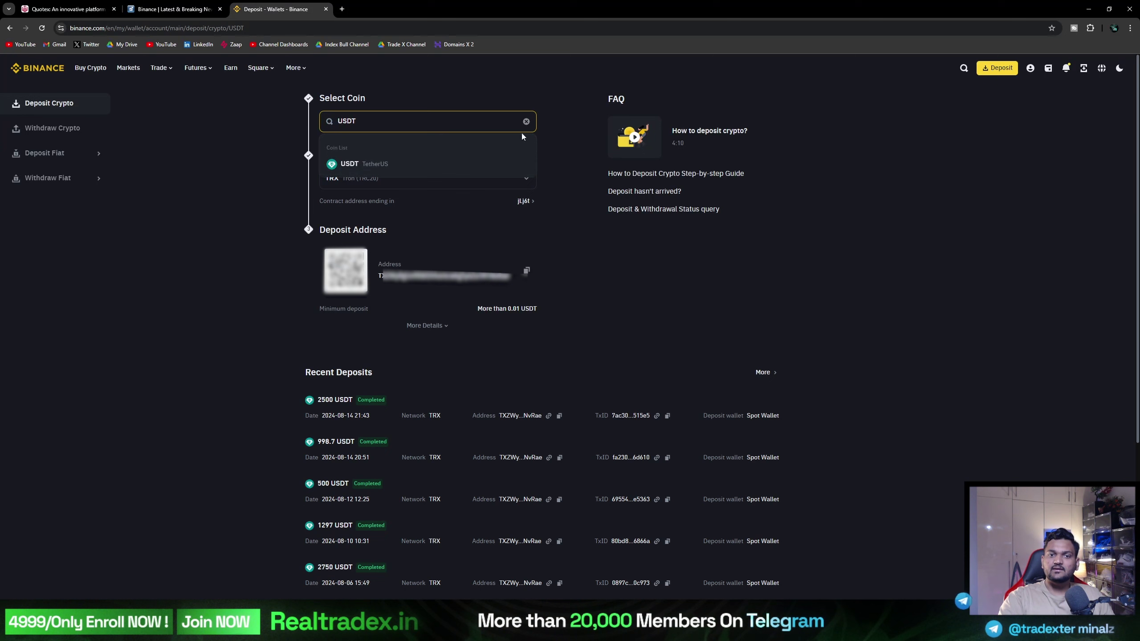
pyautogui.click(385, 164)
pyautogui.click(401, 178)
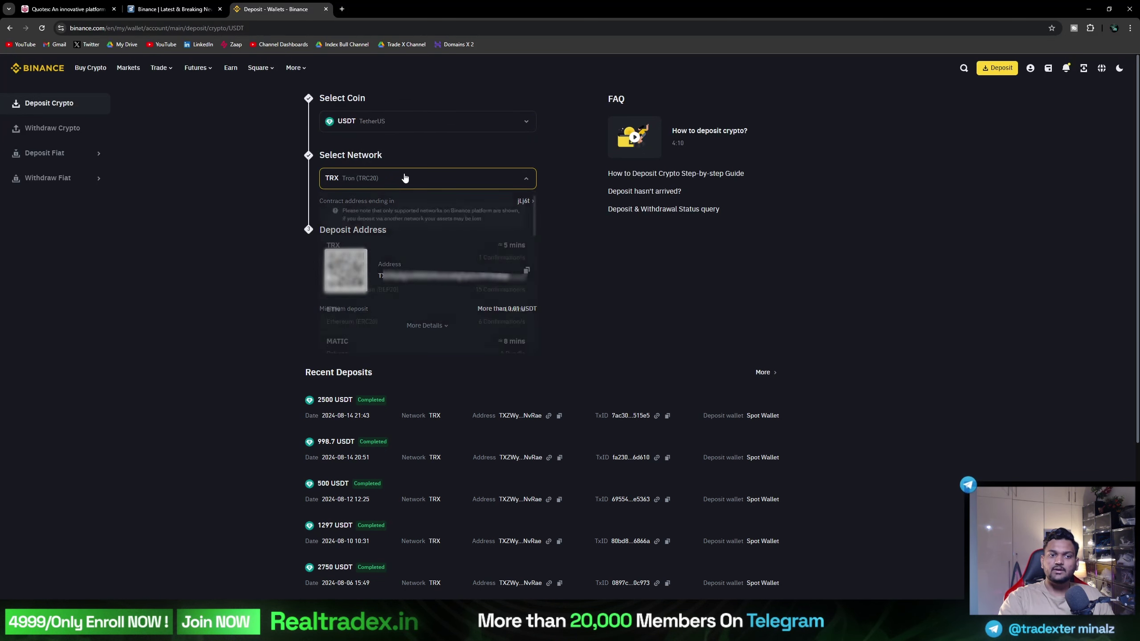
pyautogui.scroll(-3, 374, 303)
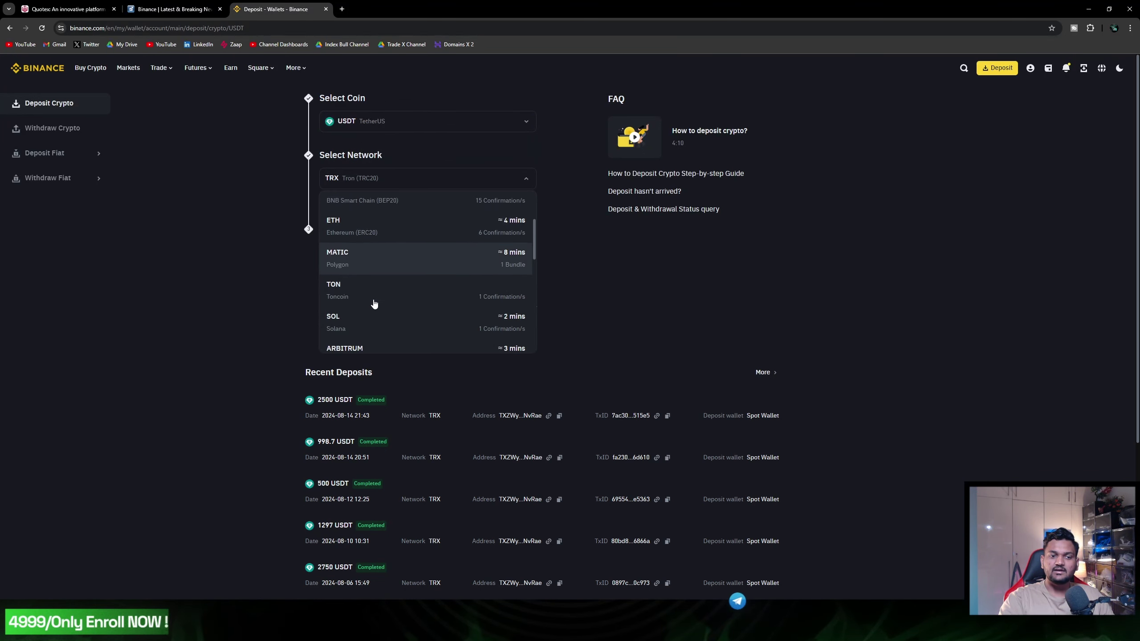
pyautogui.scroll(-2, 382, 287)
pyautogui.scroll(2, 382, 293)
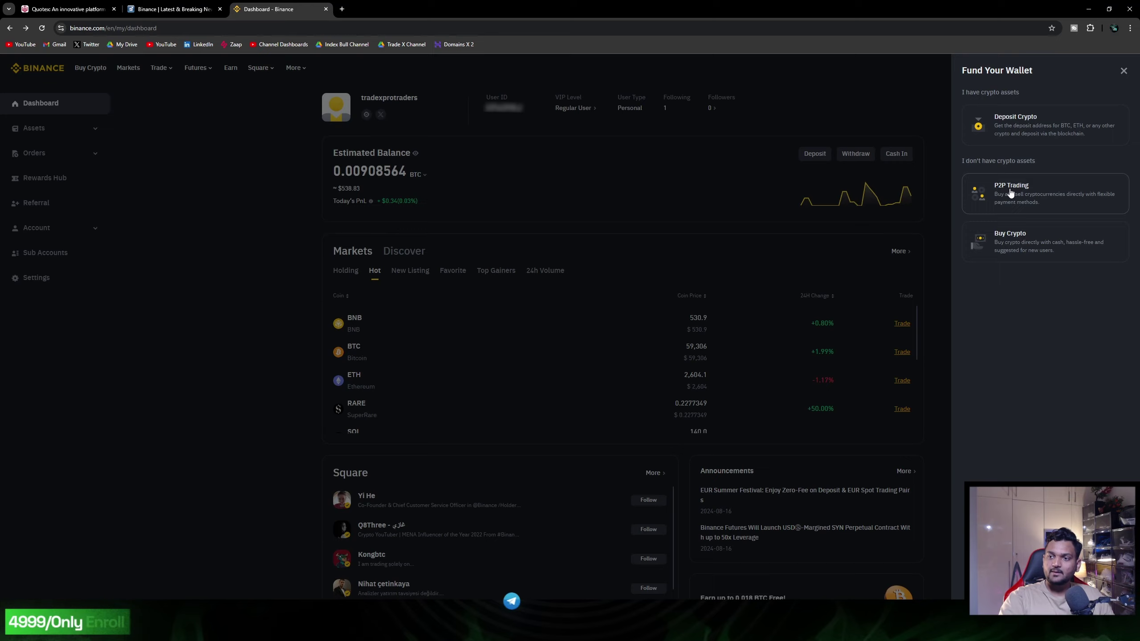
pyautogui.click(1016, 189)
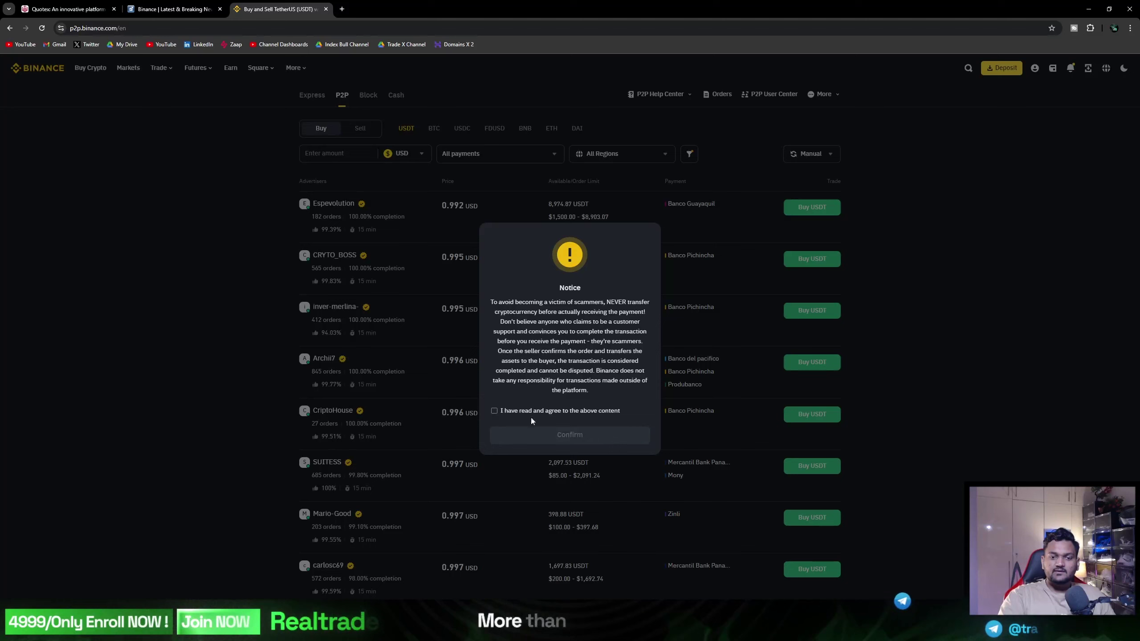
pyautogui.click(498, 407)
pyautogui.click(569, 430)
pyautogui.click(139, 89)
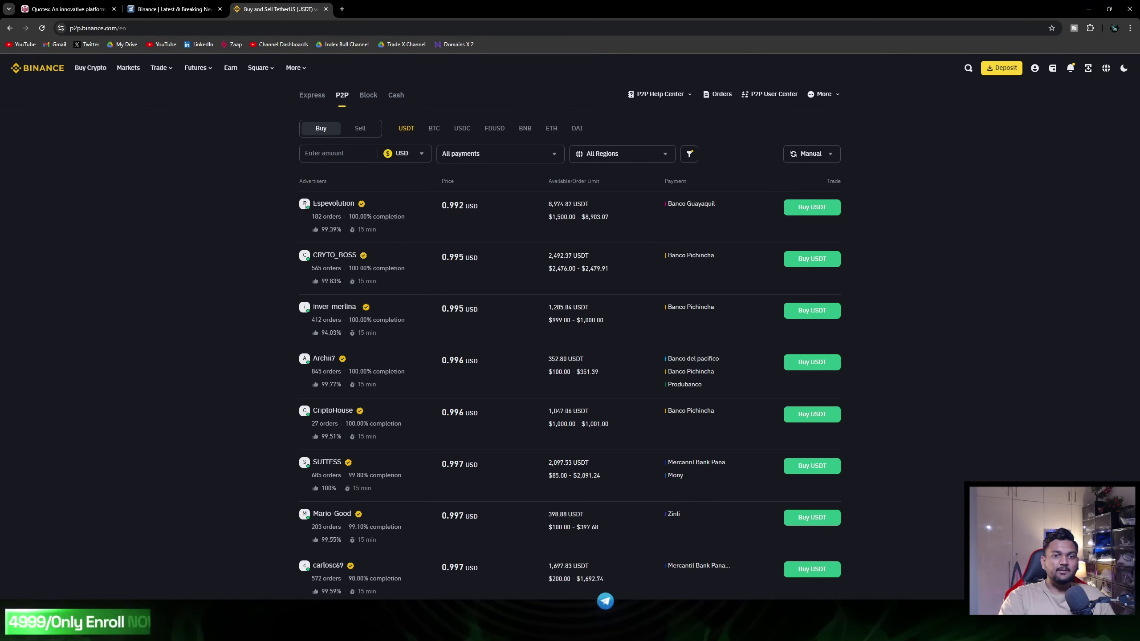
pyautogui.moveTo(361, 204)
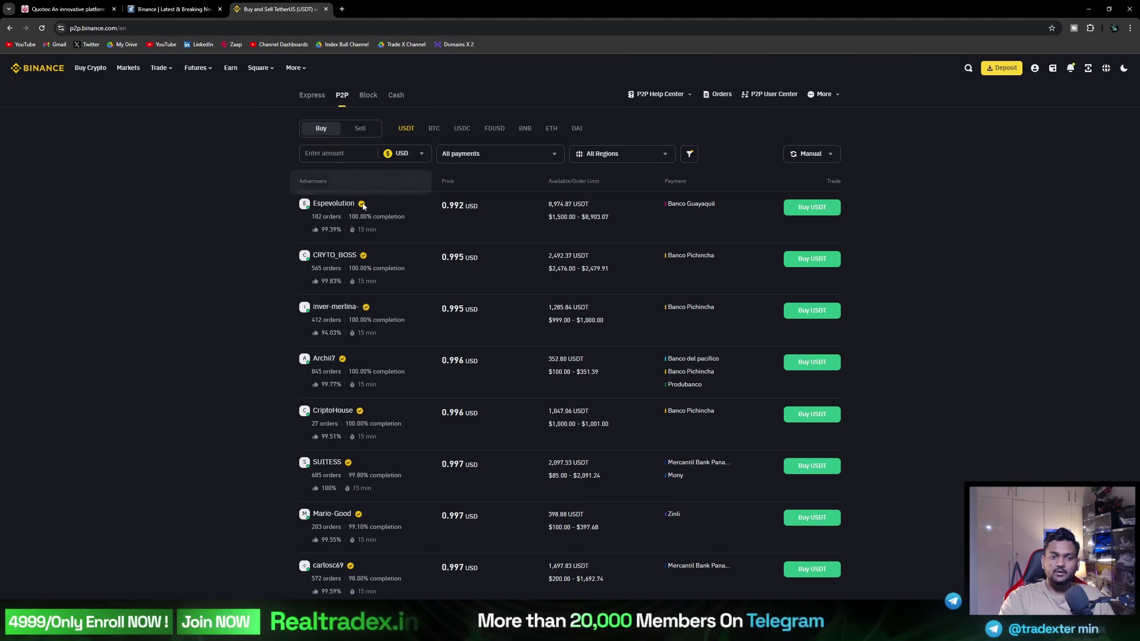
# Step: Switch to USDT Sell offers, clear the 6990 amount, and set the region to India
pyautogui.click(359, 130)
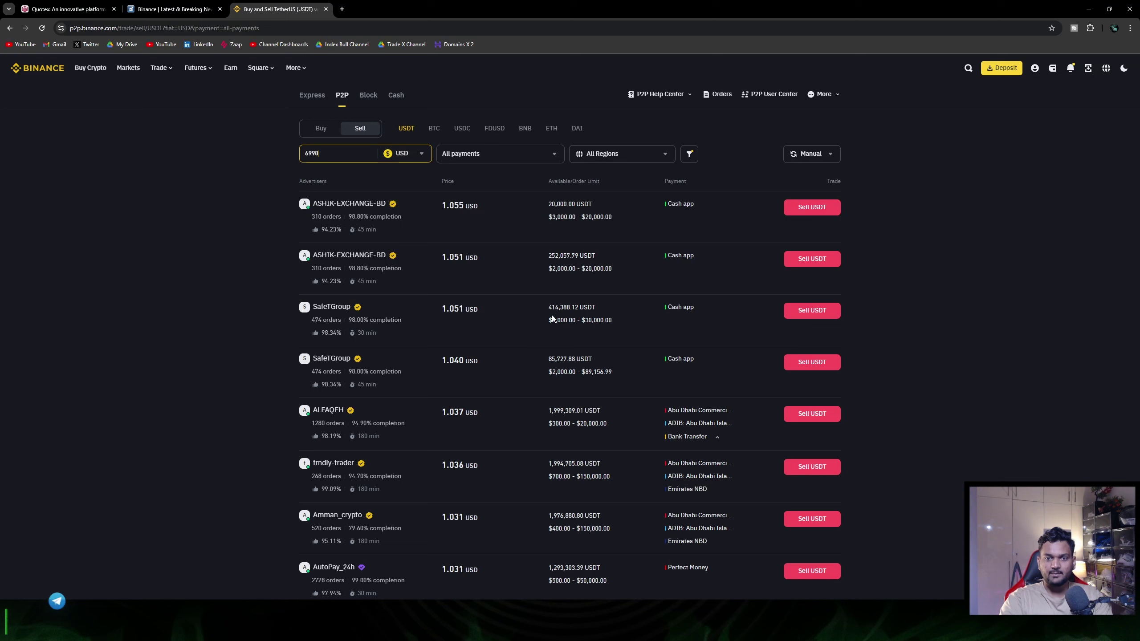
pyautogui.click(646, 155)
pyautogui.click(611, 206)
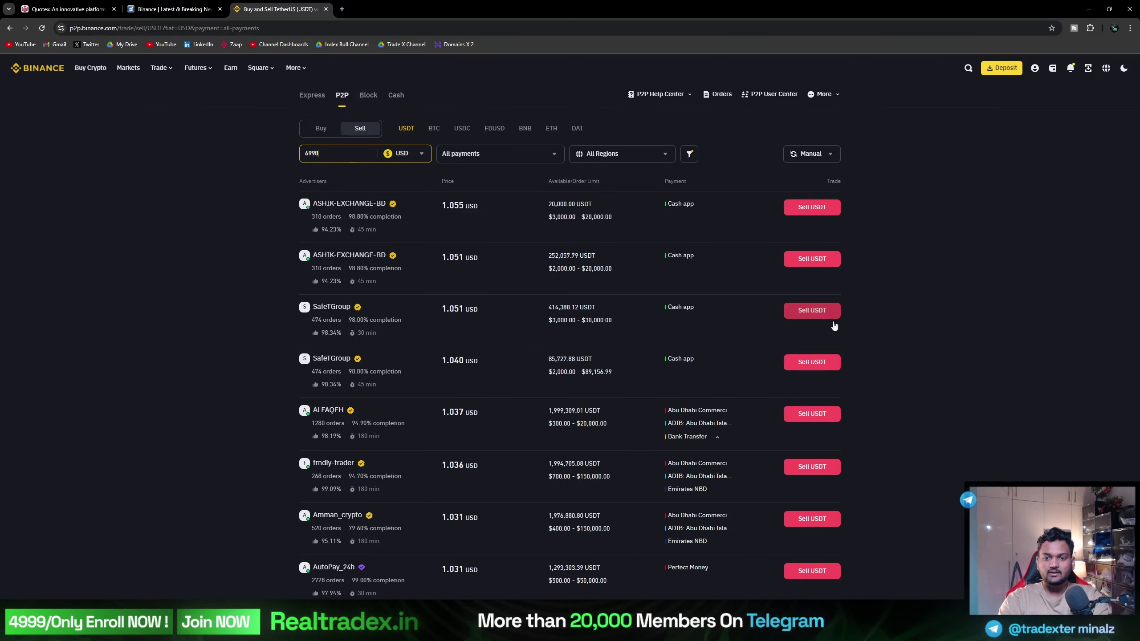
pyautogui.press('BackSpace')
pyautogui.press('BackSpace')
pyautogui.press('BackSpace')
pyautogui.press('BackSpace')
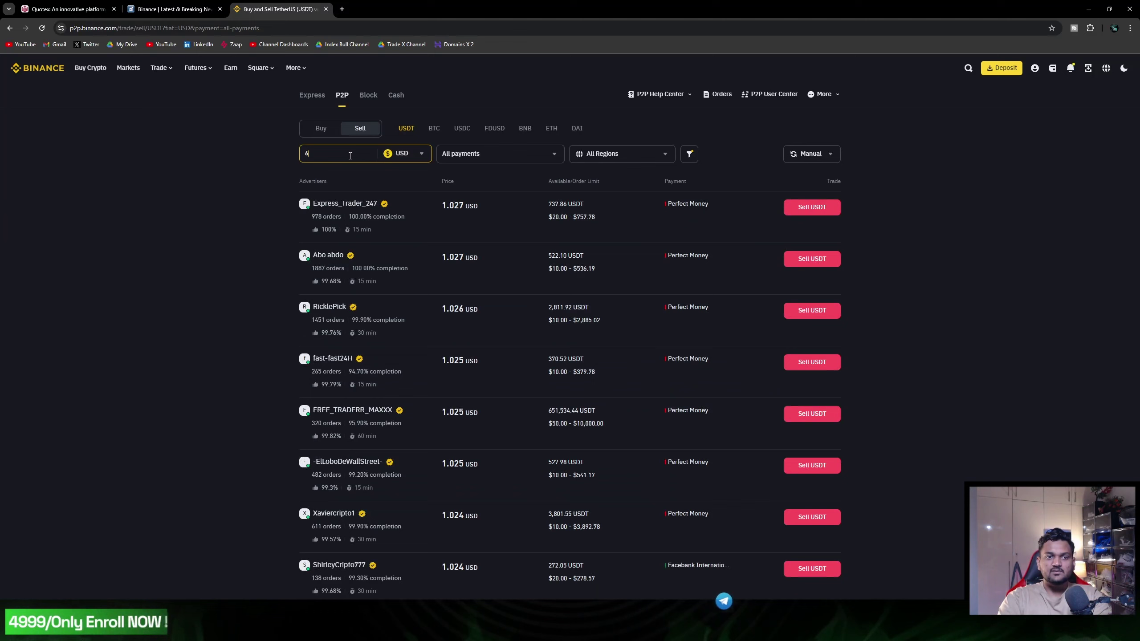
pyautogui.click(610, 154)
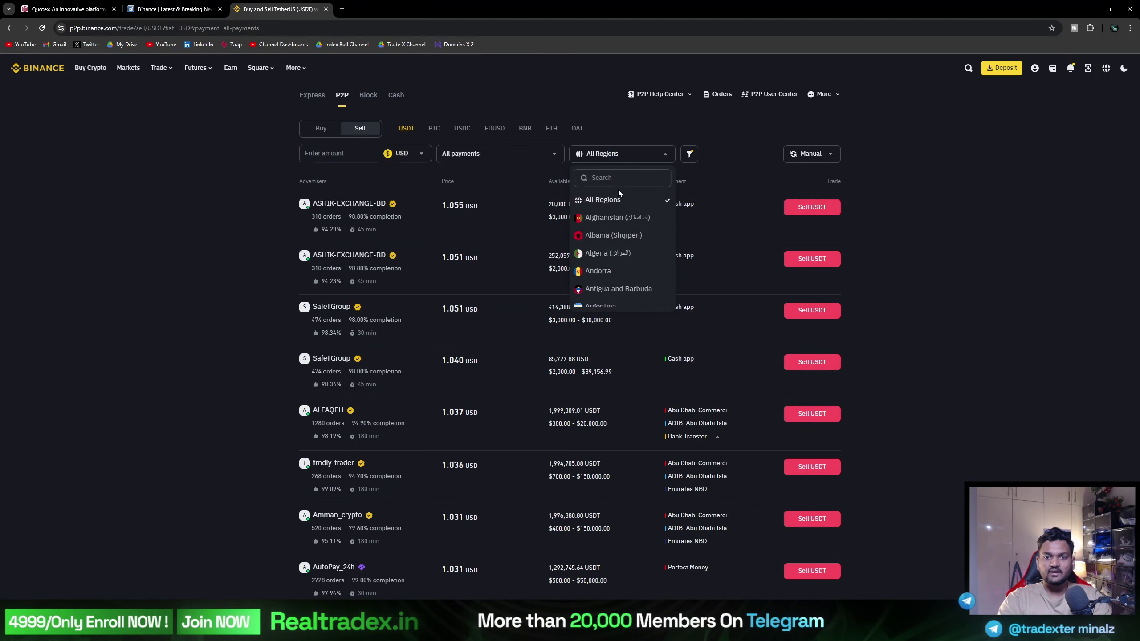
pyautogui.write('indi')
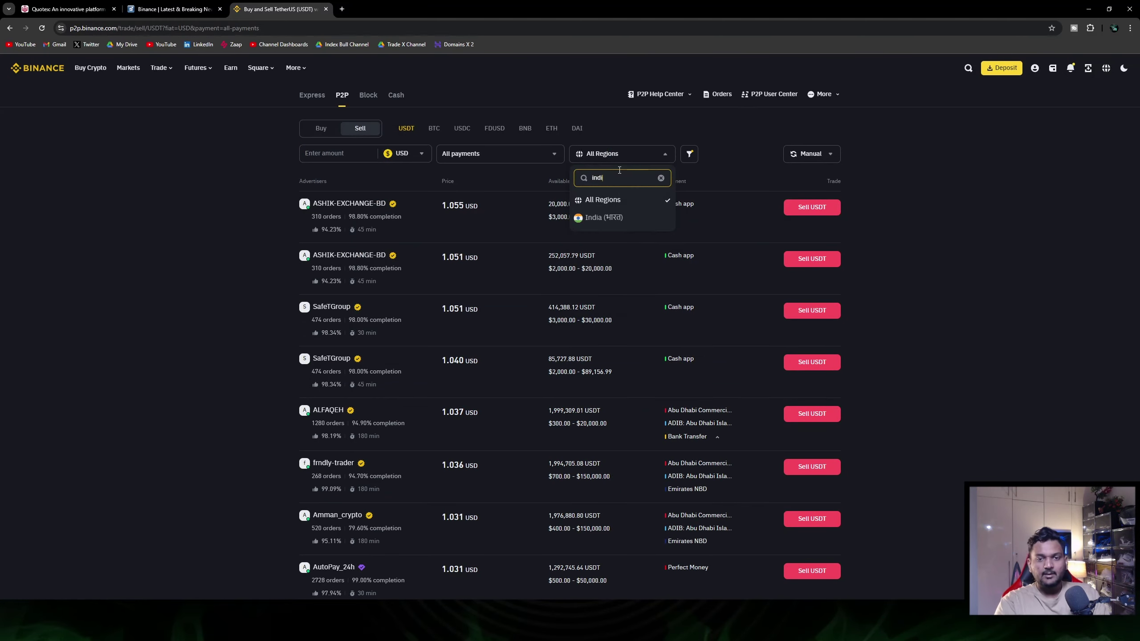
pyautogui.click(733, 166)
# Step: Limit the payment method filter to UPI
pyautogui.click(622, 154)
pyautogui.click(604, 217)
pyautogui.click(498, 154)
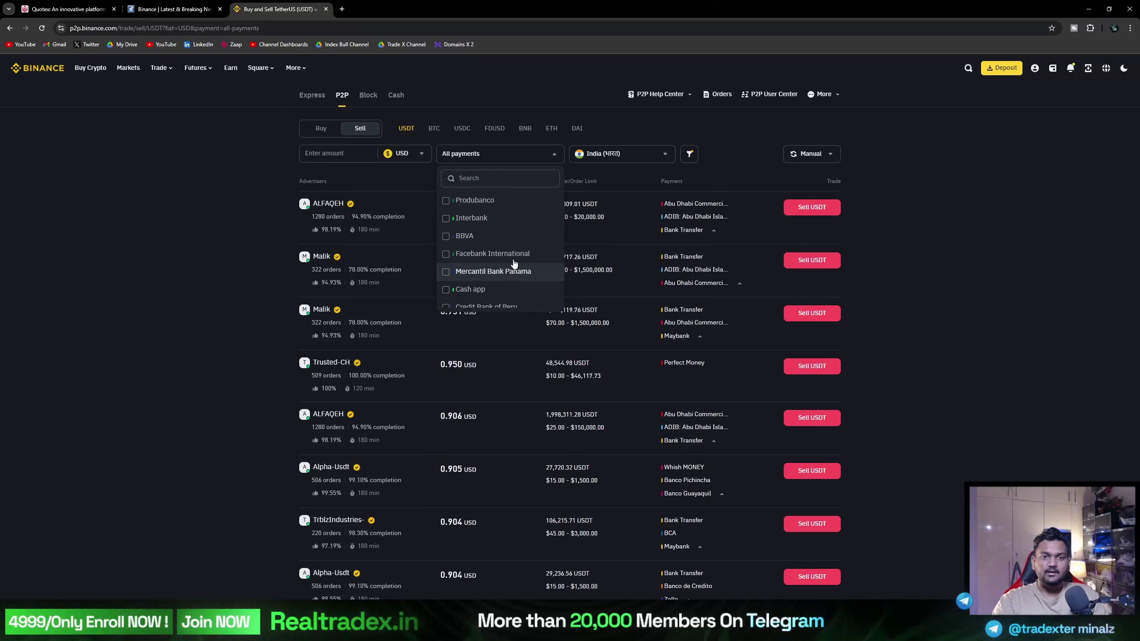
pyautogui.scroll(-3, 510, 255)
pyautogui.scroll(-3, 510, 255)
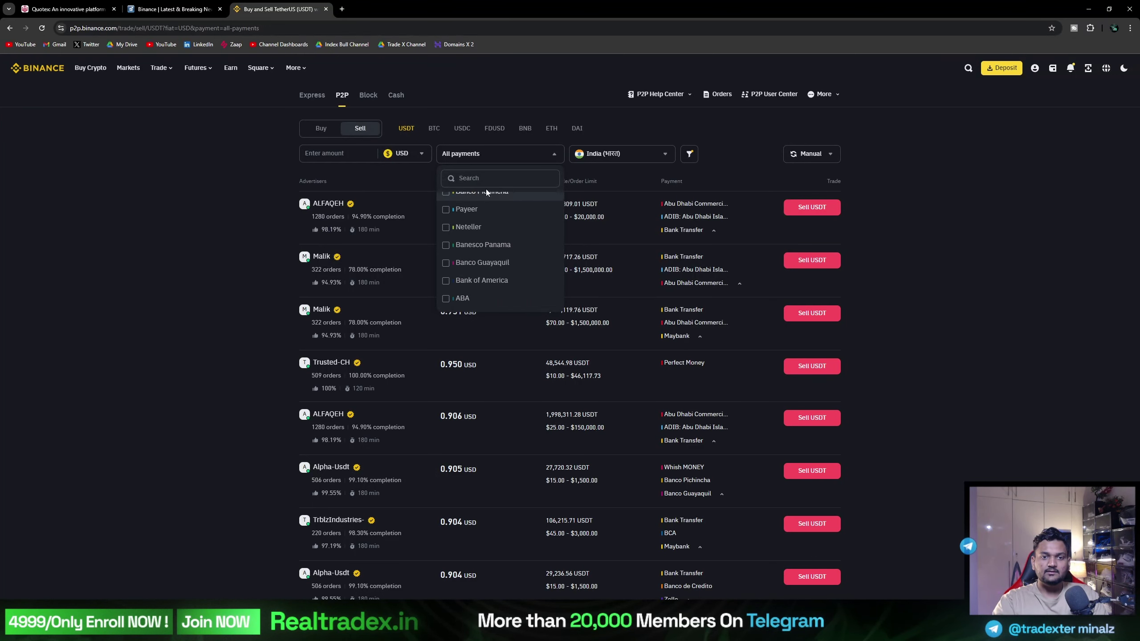
pyautogui.click(464, 173)
pyautogui.write('upi')
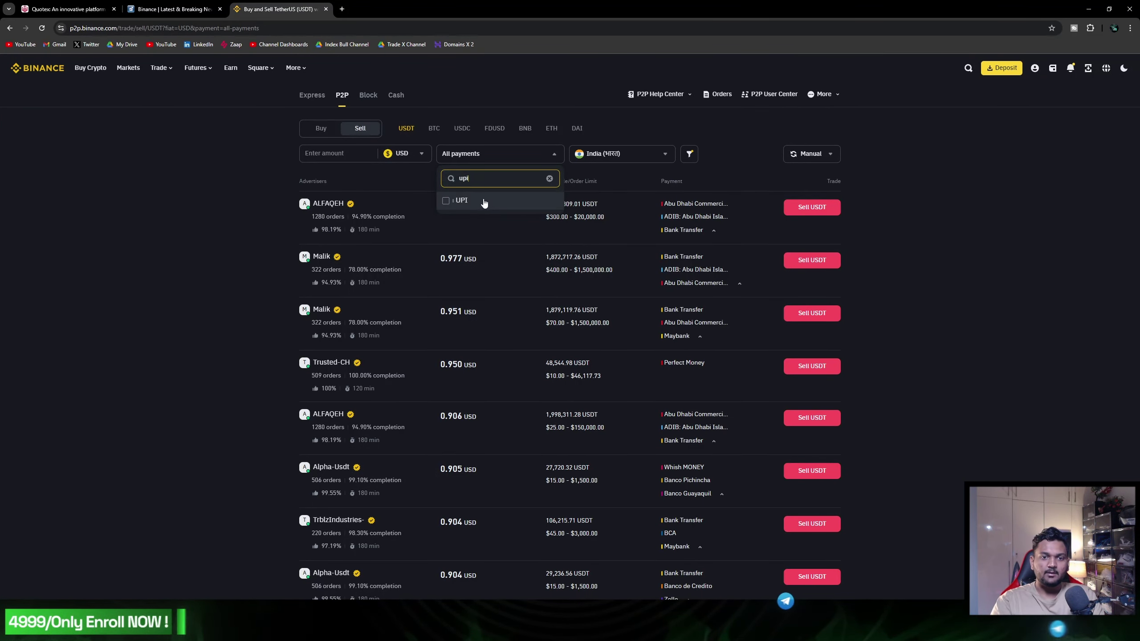
pyautogui.click(484, 203)
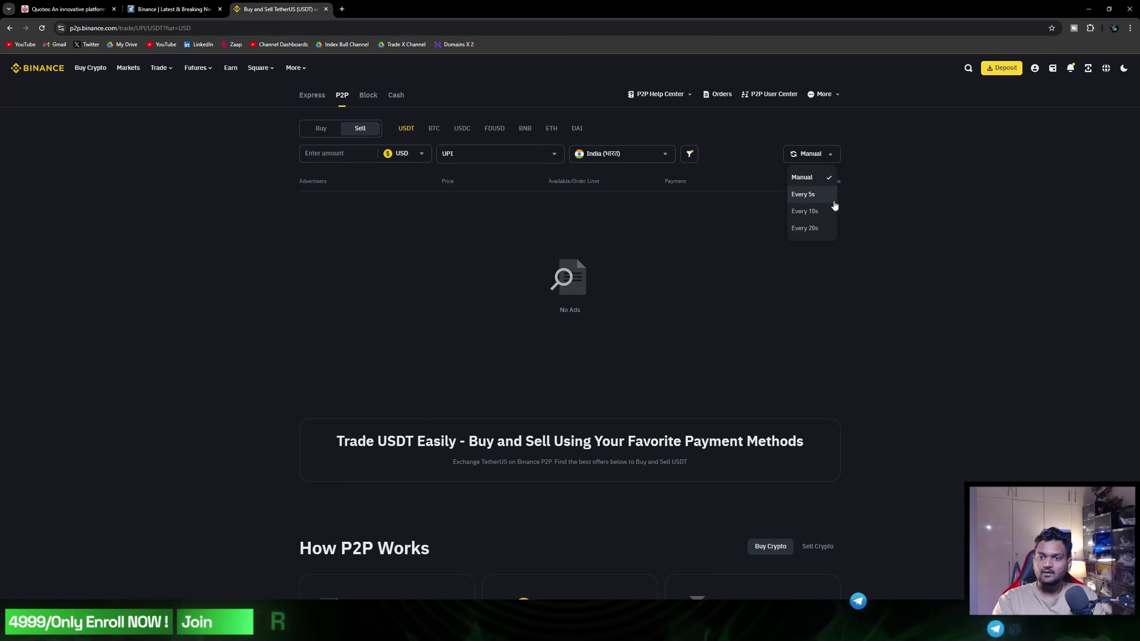
pyautogui.scroll(-3, 795, 233)
pyautogui.scroll(3, 795, 217)
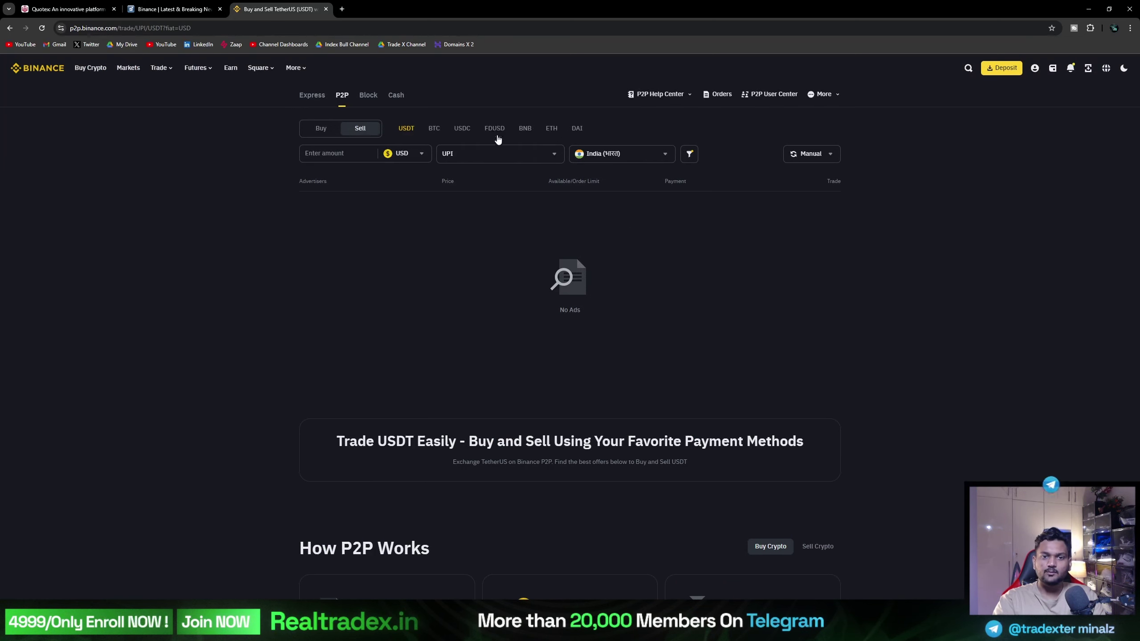
# Step: Set the amount to 1000 and add Bank Transfer to the payment filter
pyautogui.click(338, 157)
pyautogui.write('1000')
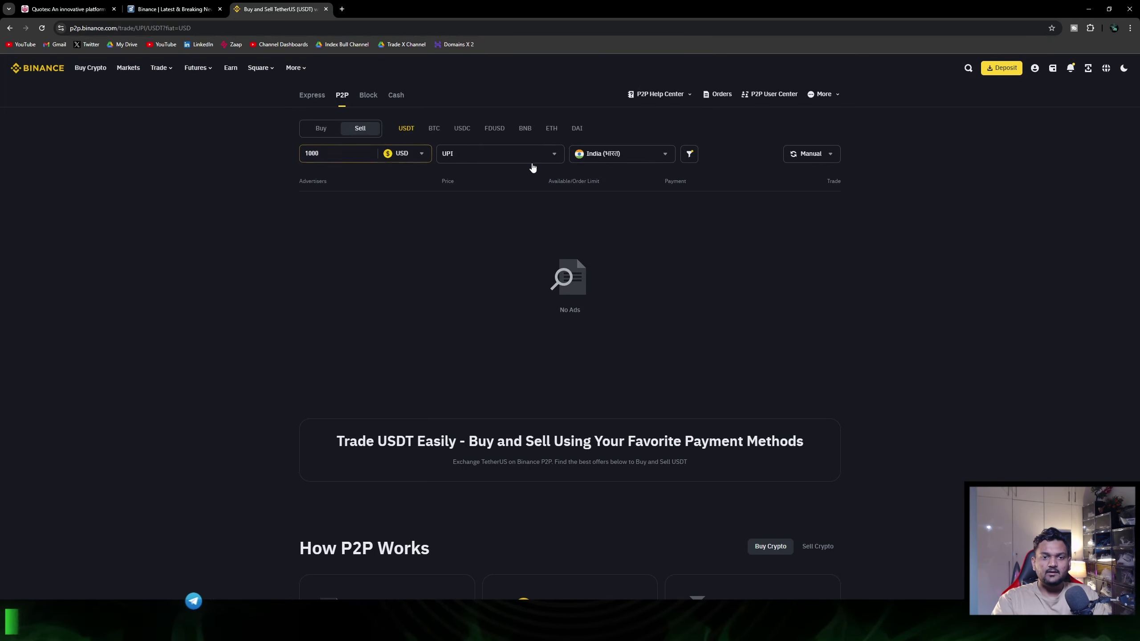
pyautogui.click(532, 158)
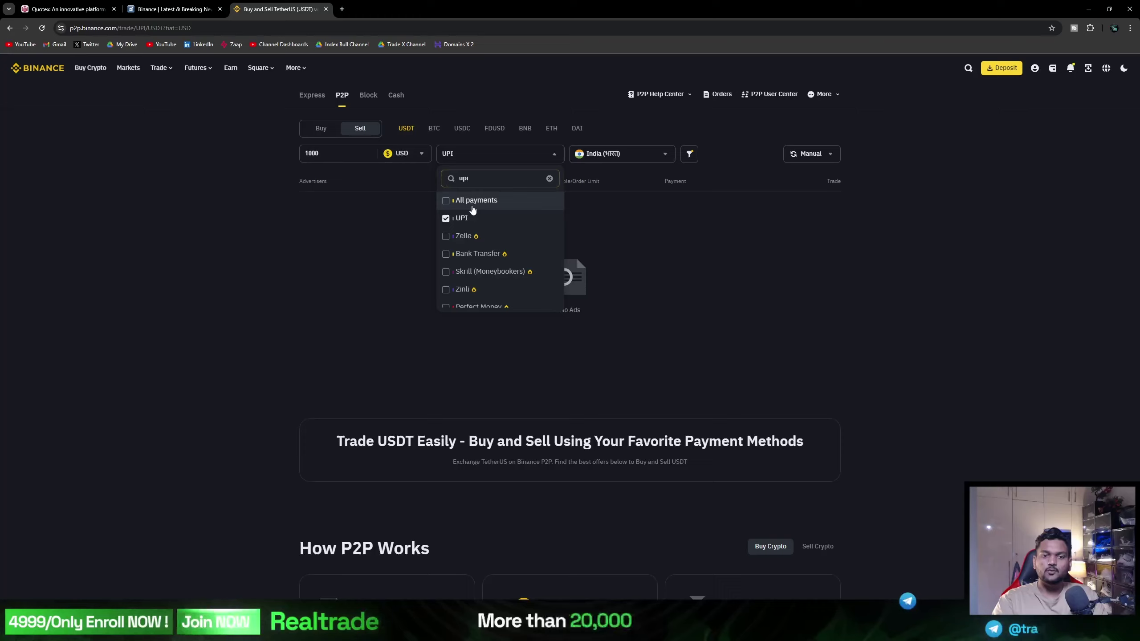
pyautogui.click(446, 254)
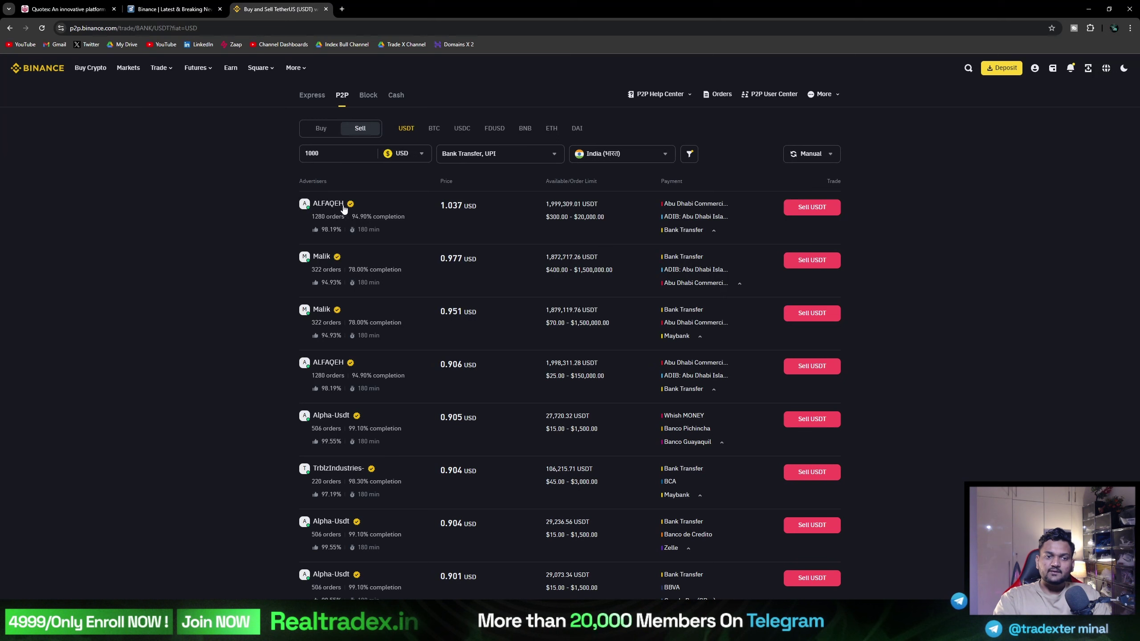
pyautogui.moveTo(352, 206)
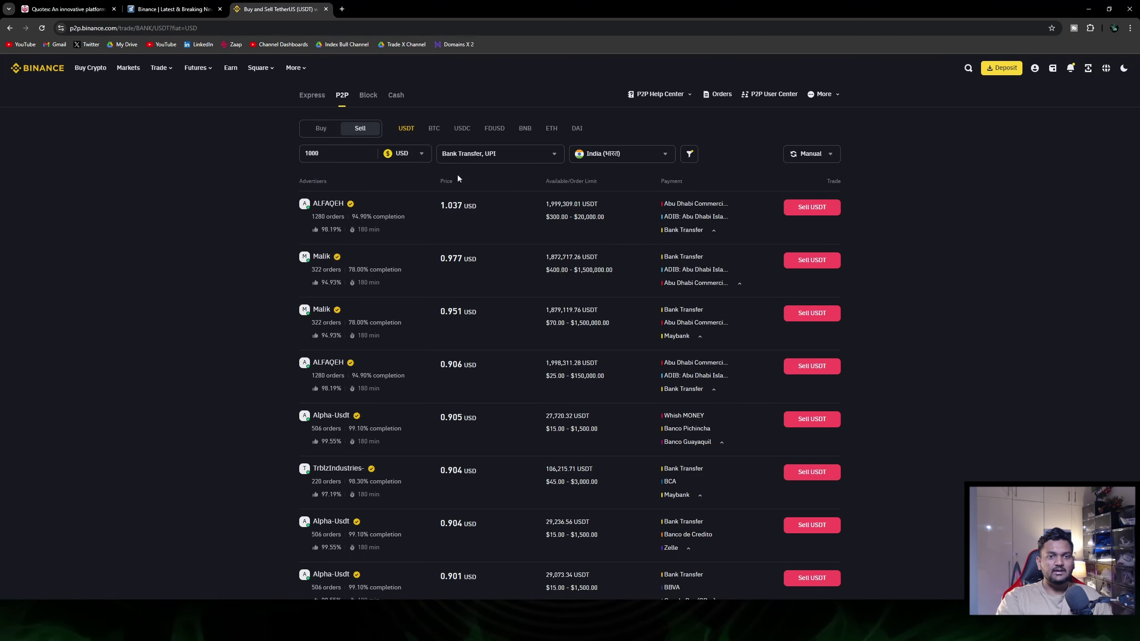
pyautogui.scroll(-6, 405, 219)
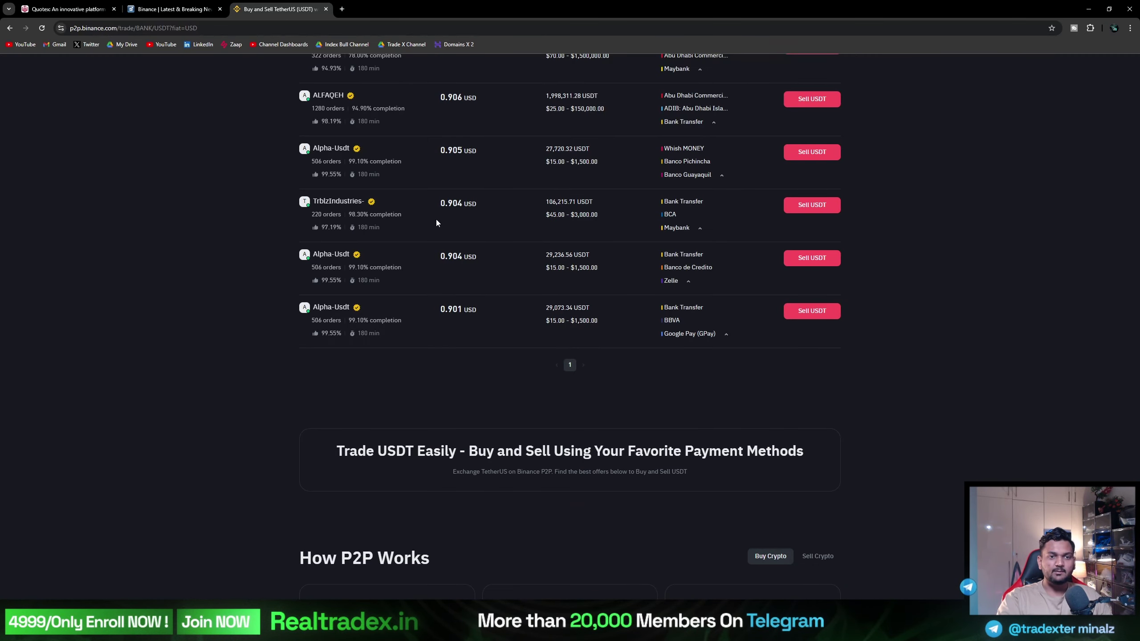
pyautogui.scroll(6, 436, 219)
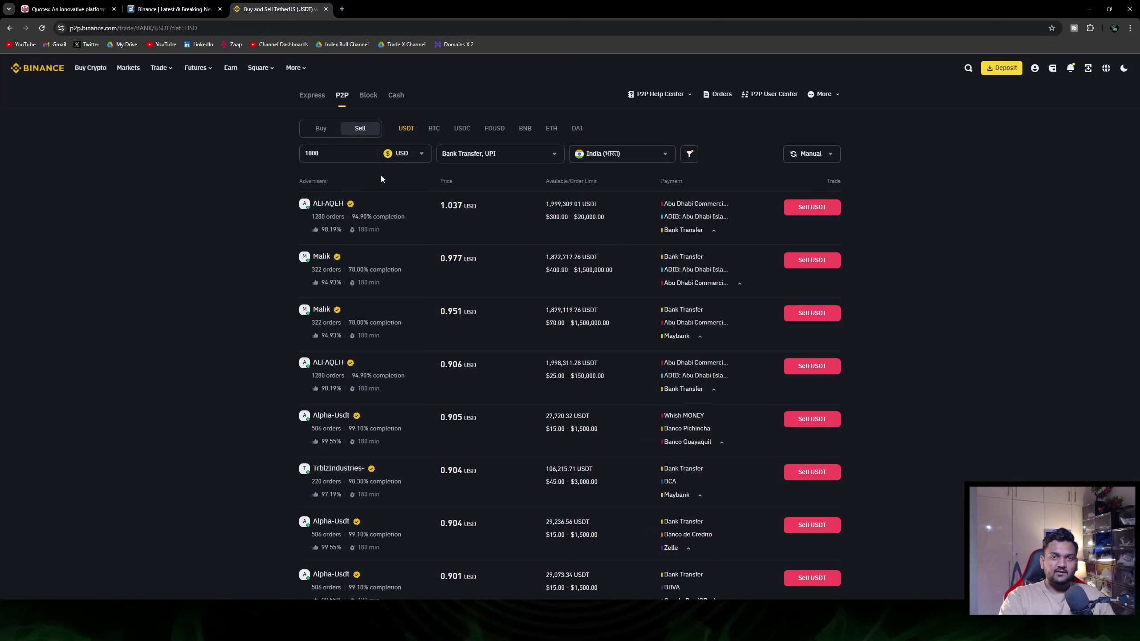
# Step: Review the payment, region and auto-refresh dropdowns, keeping manual refresh, then go to the Binance homepage
pyautogui.click(442, 151)
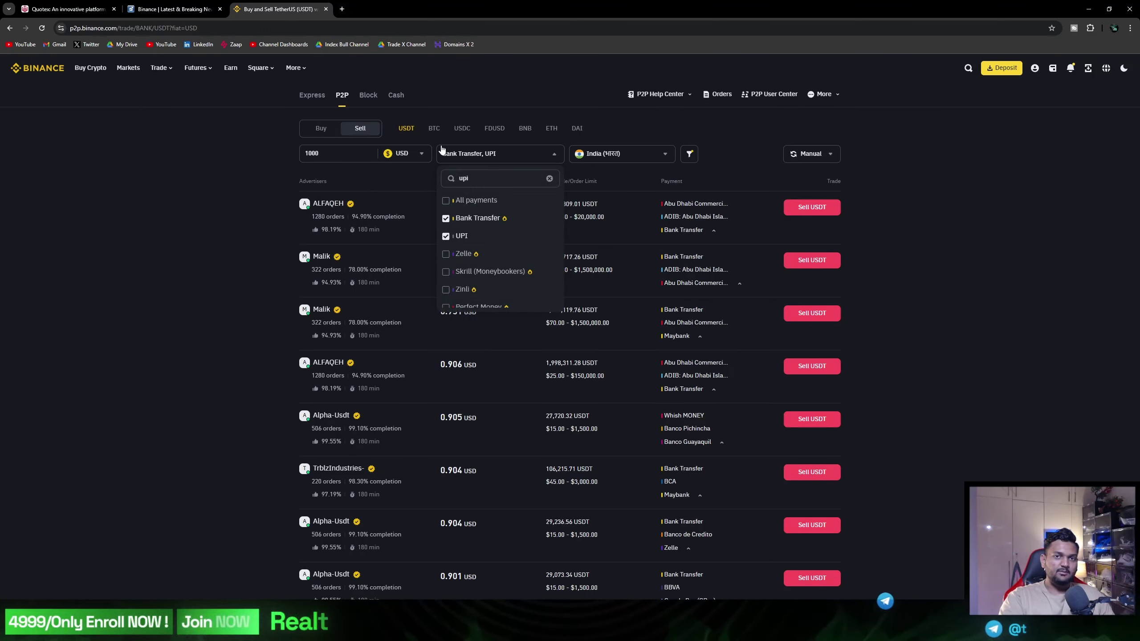
pyautogui.click(462, 143)
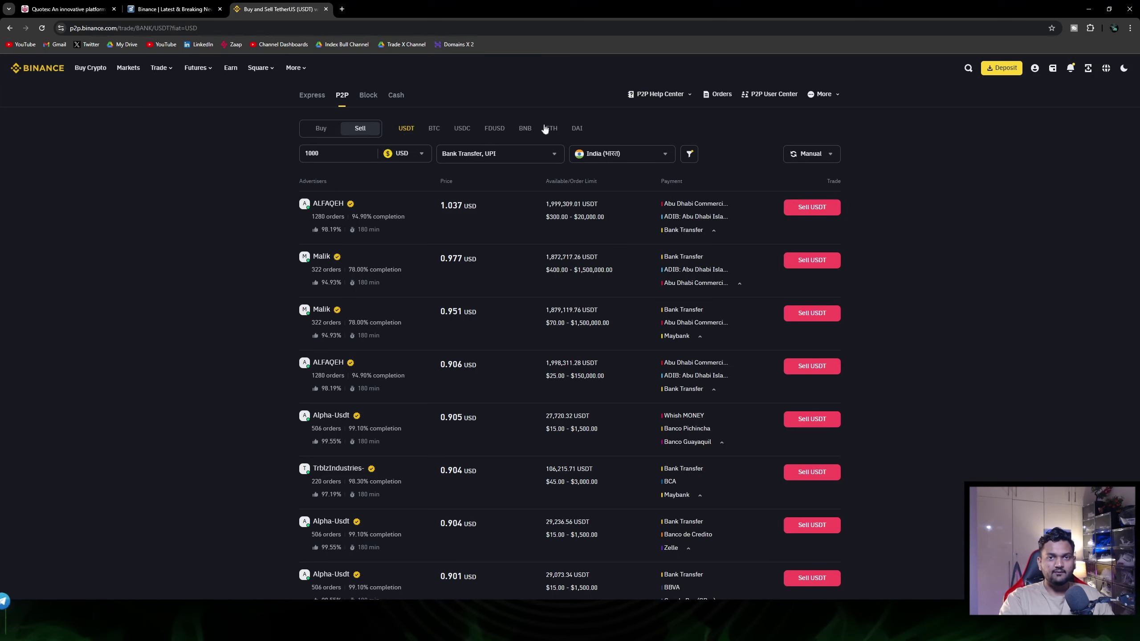
pyautogui.click(517, 160)
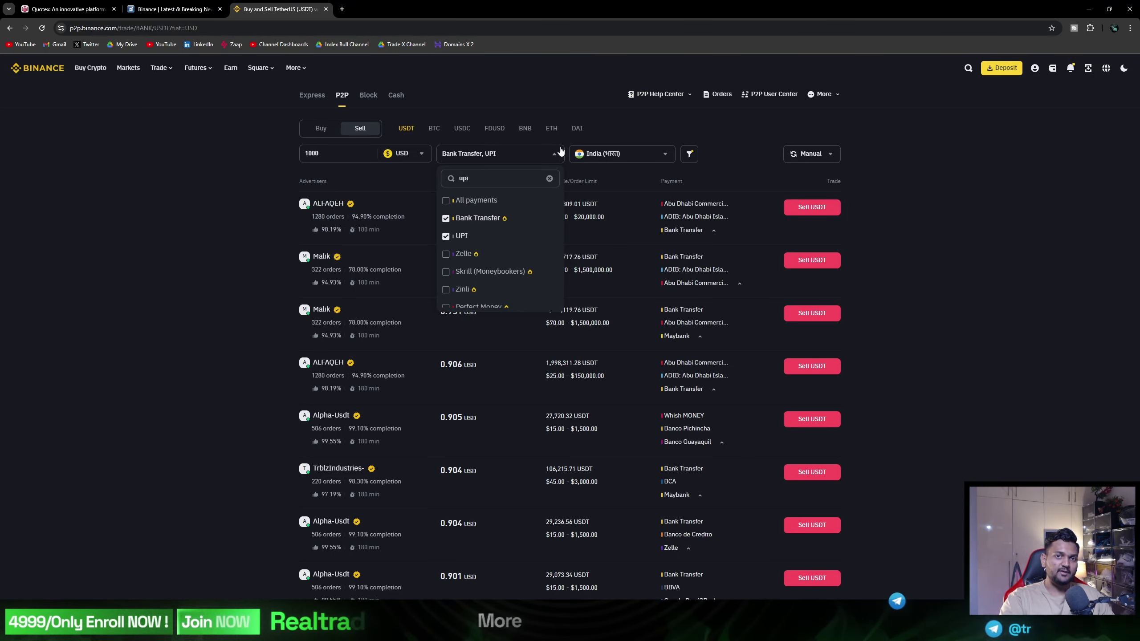
pyautogui.click(622, 154)
pyautogui.click(489, 110)
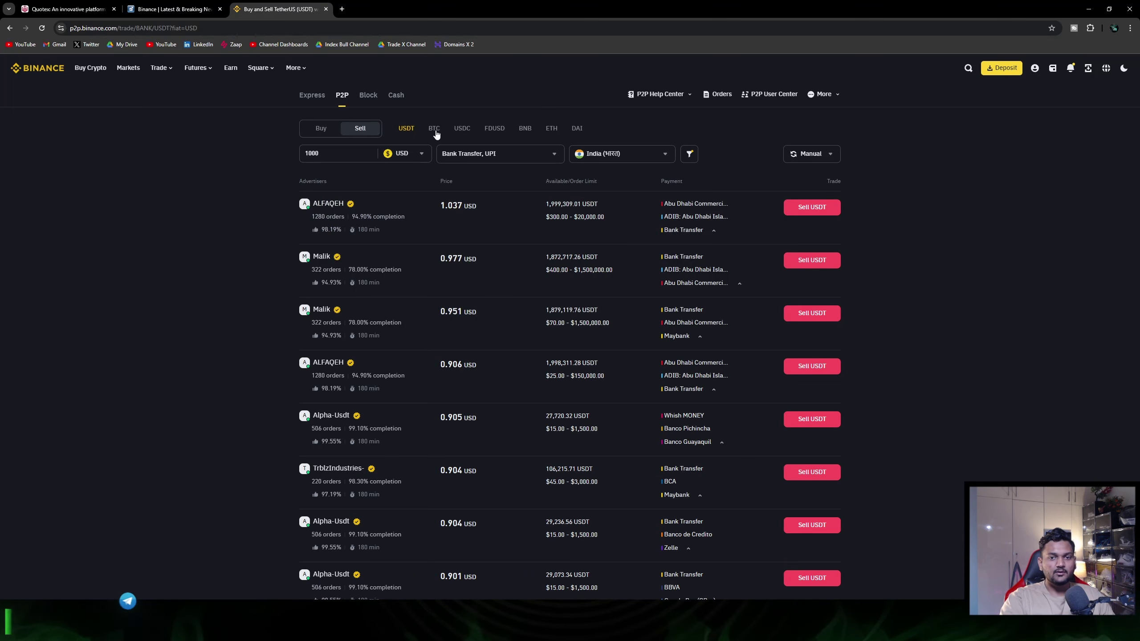
pyautogui.click(811, 154)
pyautogui.click(124, 122)
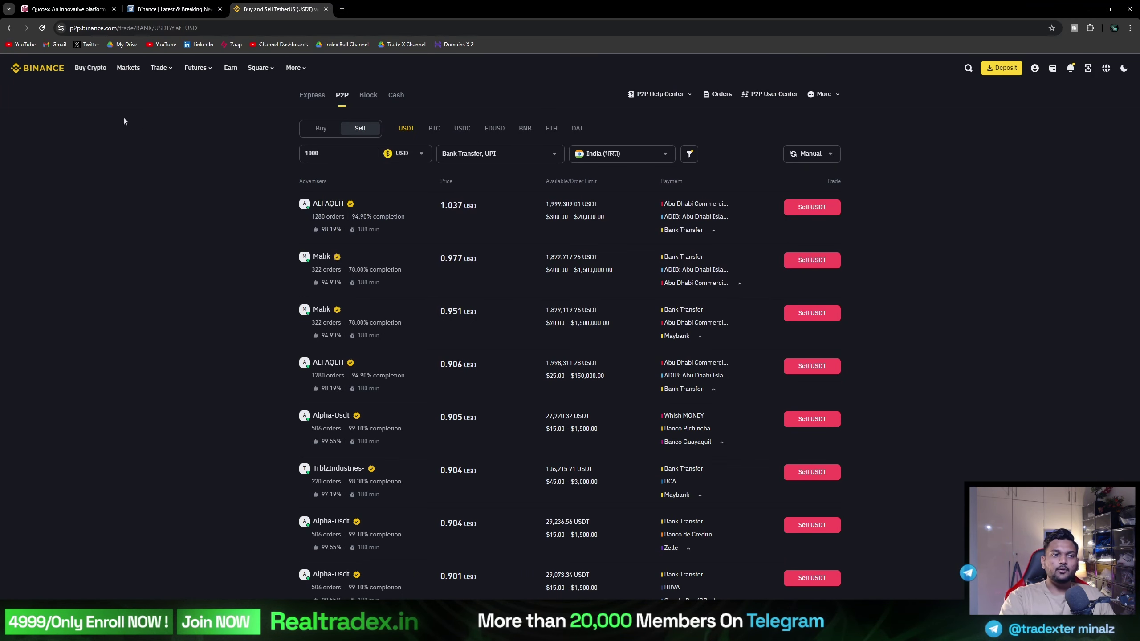
pyautogui.click(40, 70)
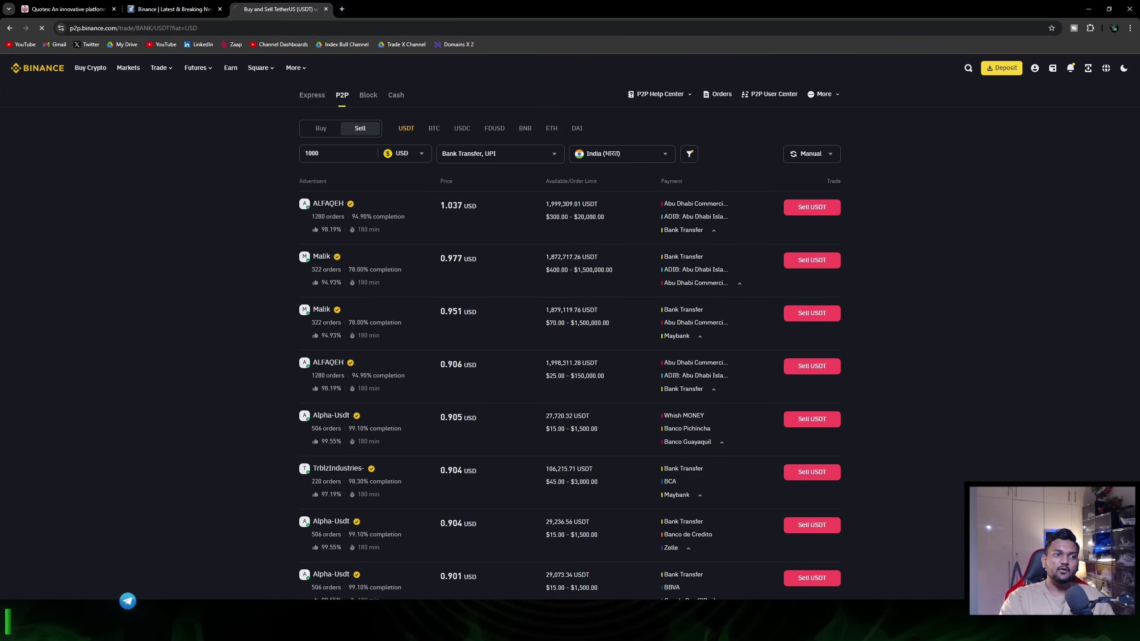